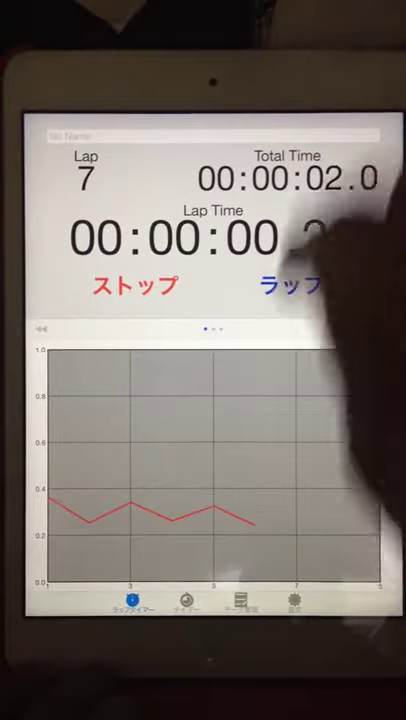
Start the stopwatch, record laps up to Lap 34, and stop at about 9.8 s.
click(294, 286)
click(294, 286)
double_click(294, 286)
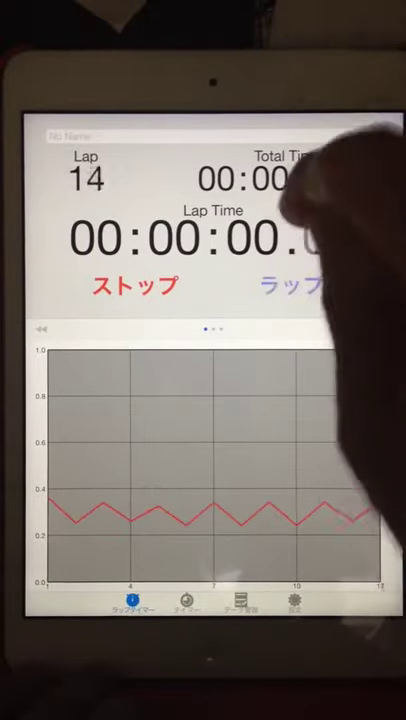
click(294, 286)
double_click(294, 286)
double_click(294, 286)
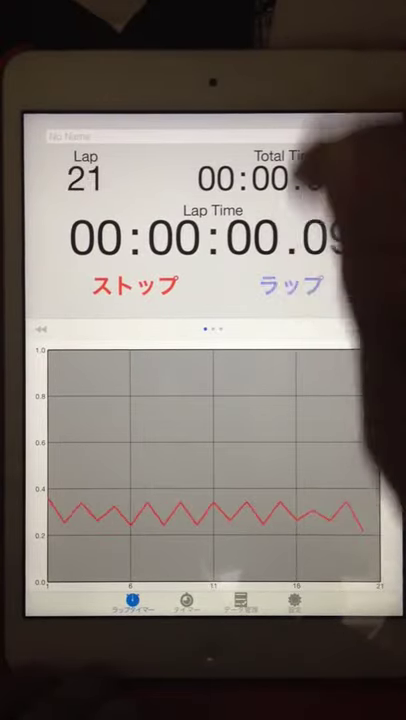
click(294, 286)
double_click(294, 286)
click(294, 286)
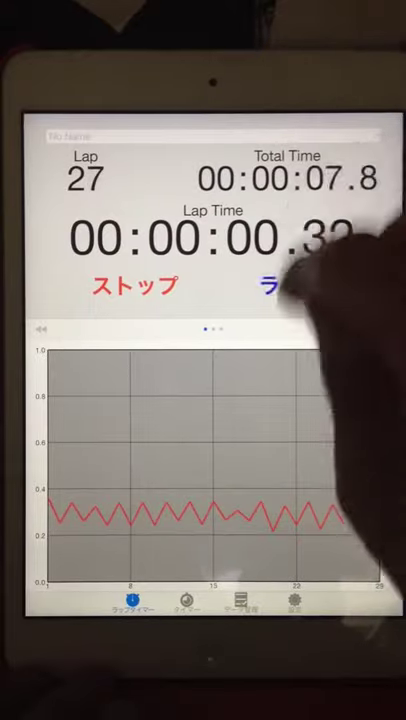
double_click(294, 286)
click(294, 286)
click(294, 286)
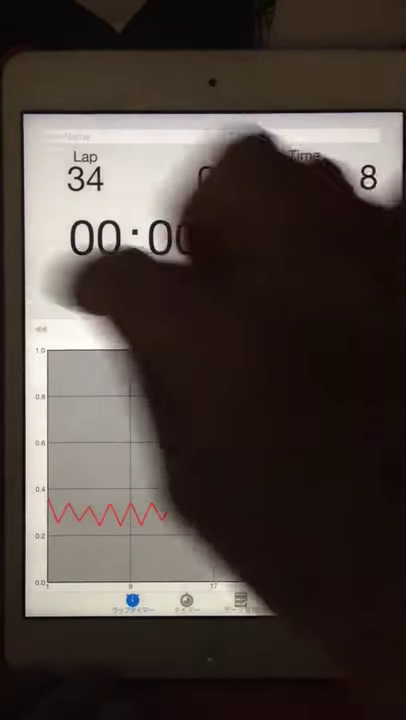
click(135, 286)
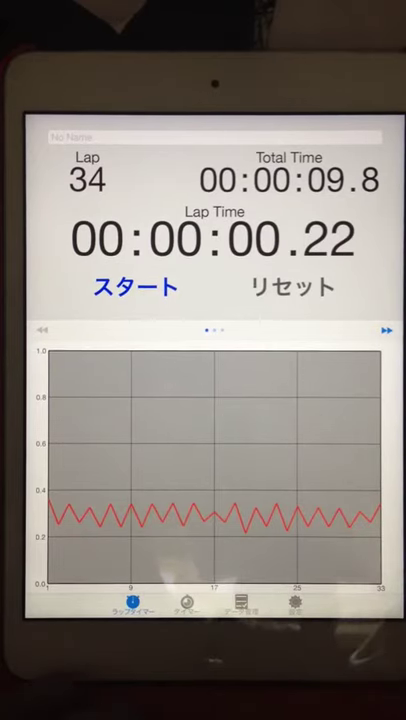
Page forward with the arrow above the graph to reveal the lap-time list.
click(387, 330)
scroll(330, 470, down, 5)
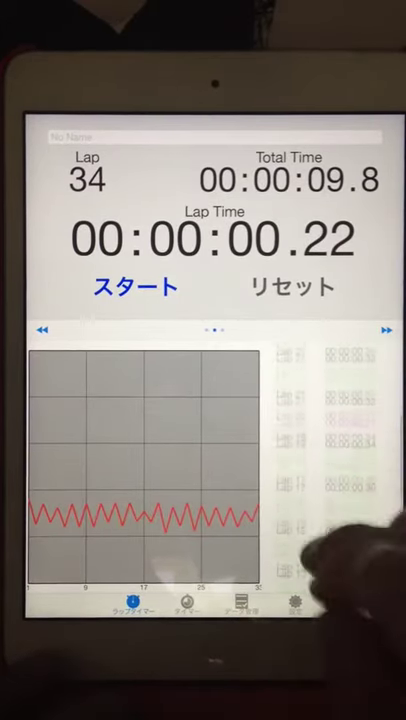
scroll(330, 470, up, 3)
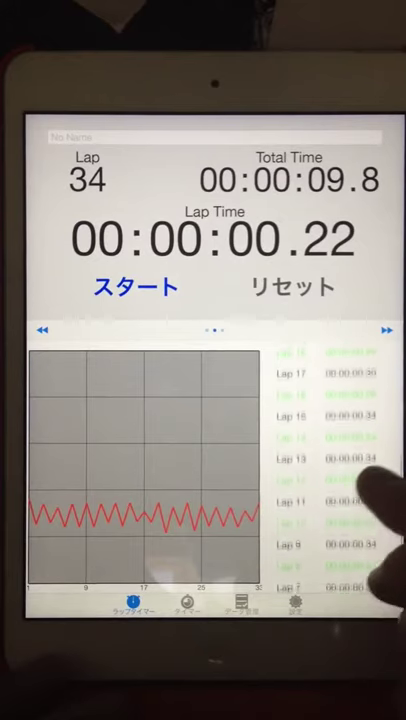
scroll(330, 470, down, 4)
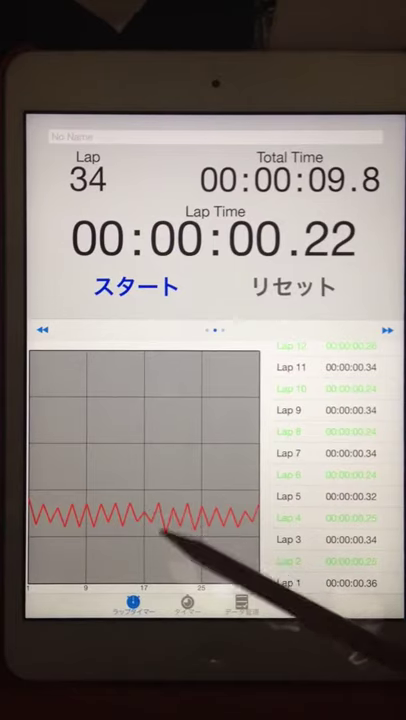
scroll(330, 470, up, 5)
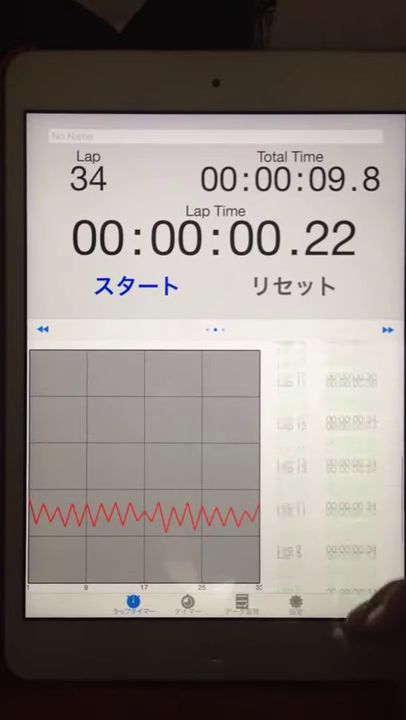
scroll(340, 500, up, 1)
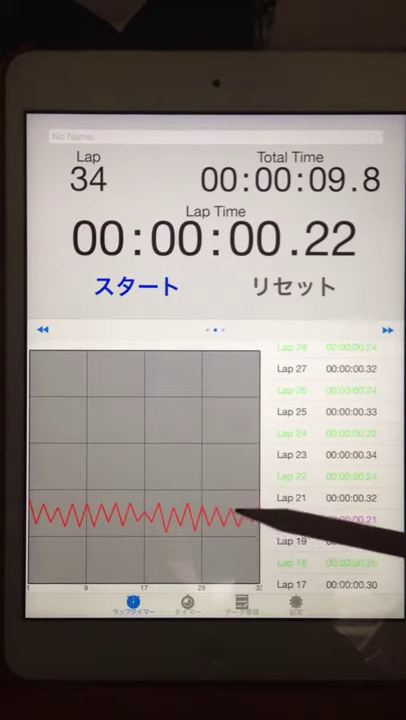
mouse_move(365, 420)
mouse_down()
mouse_move(355, 510)
mouse_move(360, 520)
mouse_up()
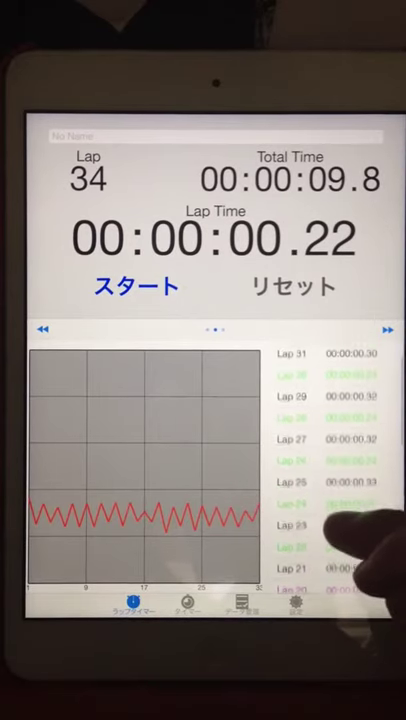
drag(355, 450, 360, 520)
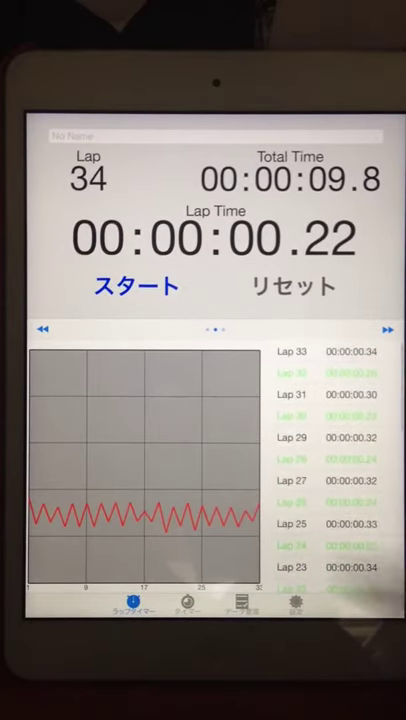
drag(360, 545, 360, 525)
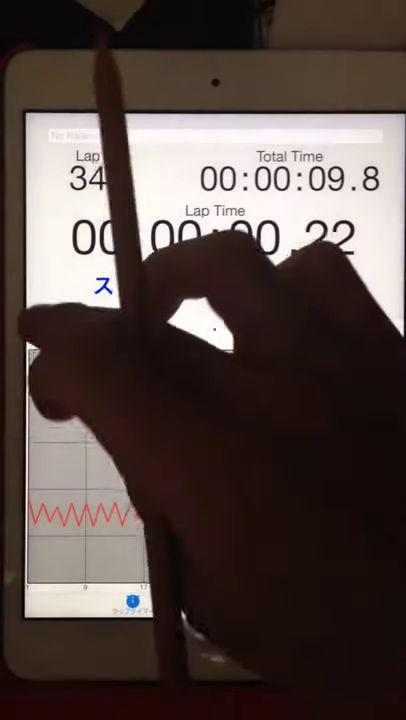
Swipe right on the graph pane to return to its first page.
drag(100, 450, 300, 450)
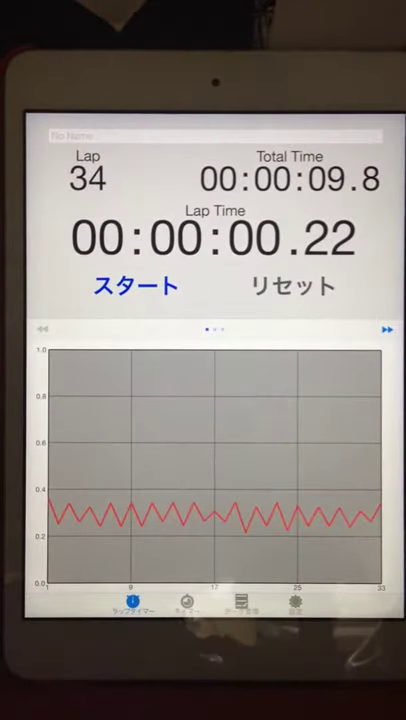